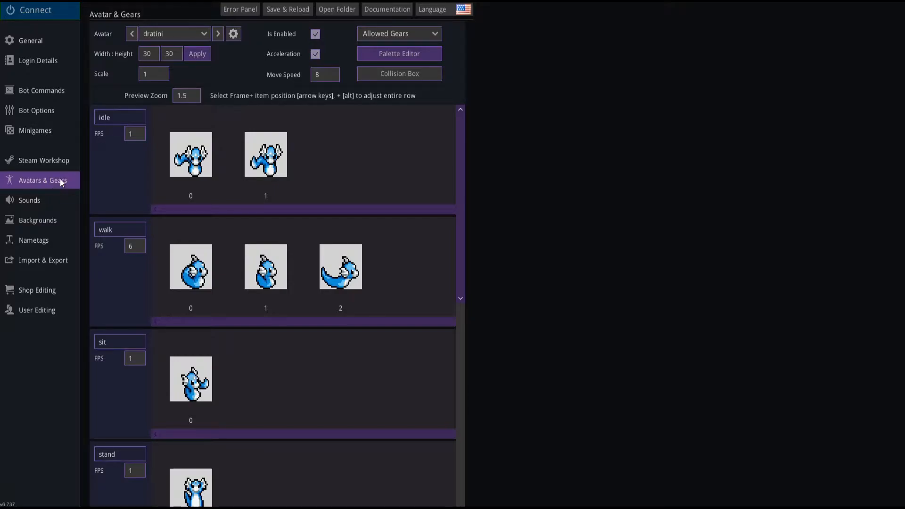
# Open the palette editor for the dratini avatar.
pyautogui.click(204, 38)
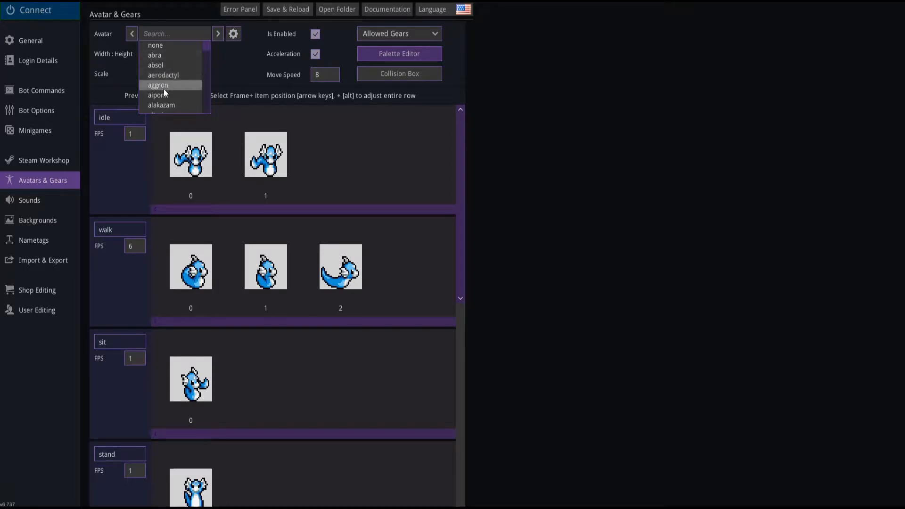
pyautogui.click(250, 58)
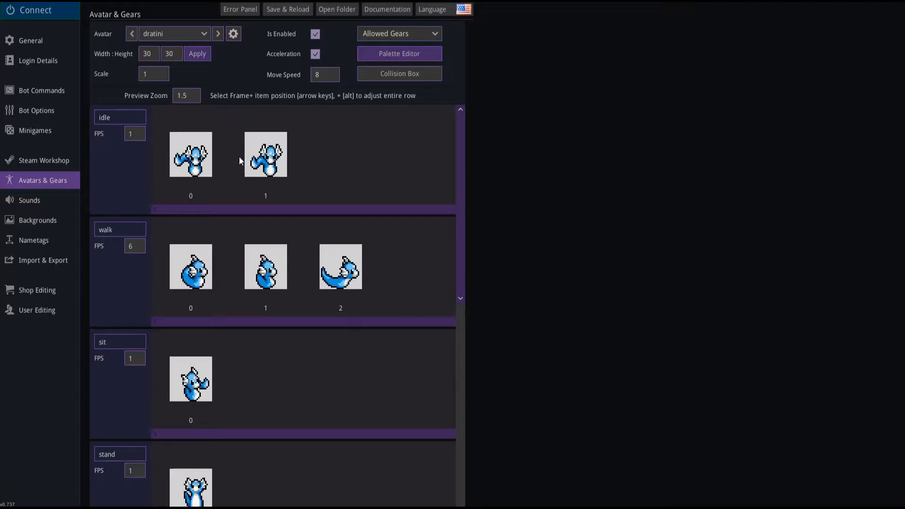
pyautogui.click(416, 59)
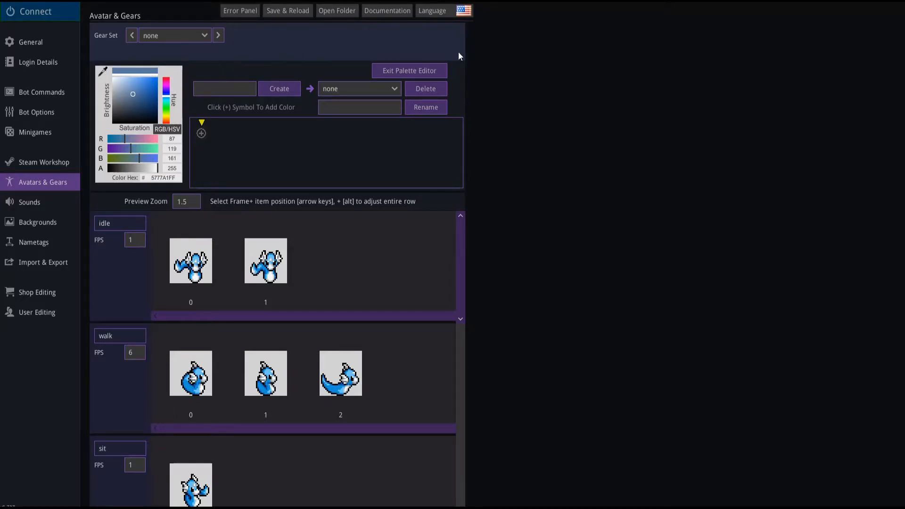
# Create a palette named "shiny" and select it for editing.
pyautogui.click(398, 88)
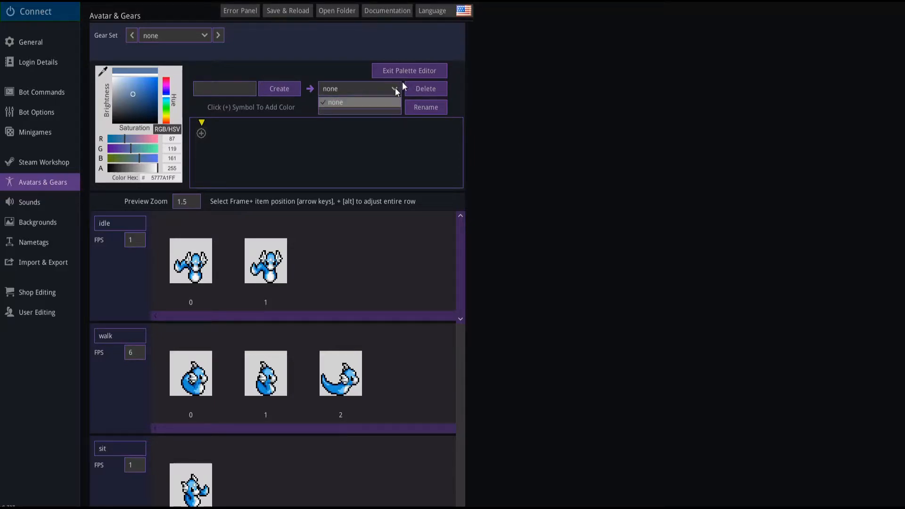
pyautogui.click(376, 146)
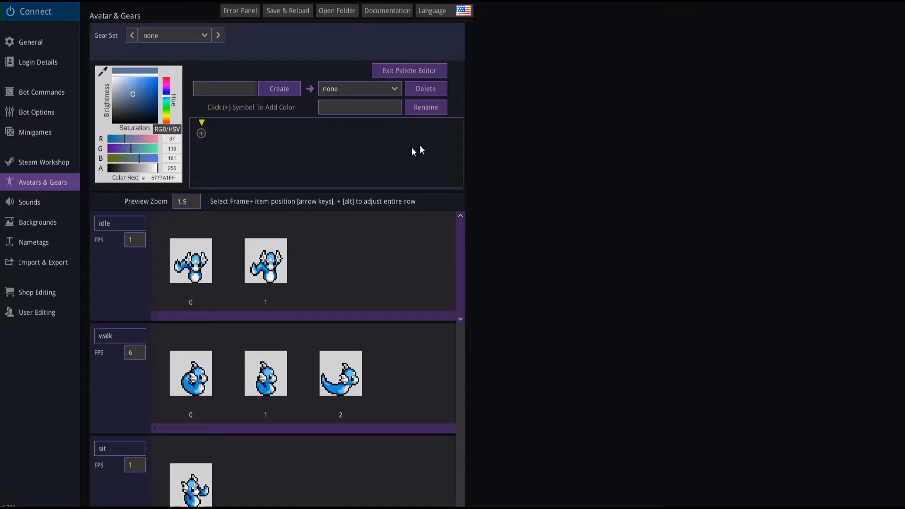
pyautogui.click(224, 89)
pyautogui.write('shiny')
pyautogui.click(285, 89)
pyautogui.click(398, 88)
pyautogui.click(342, 111)
# Add a first colour swap to the shiny palette and sample light blue 6FC3F7FF from the first idle frame as its source.
pyautogui.click(200, 132)
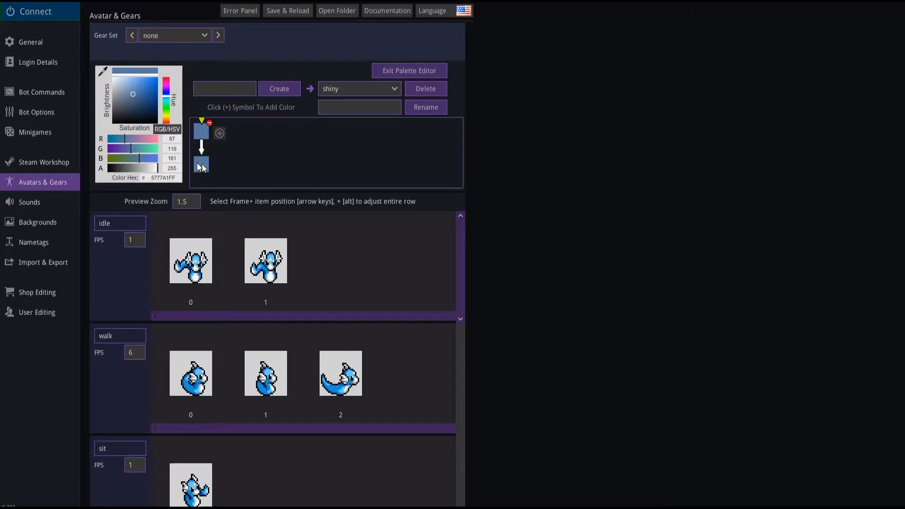
pyautogui.click(103, 69)
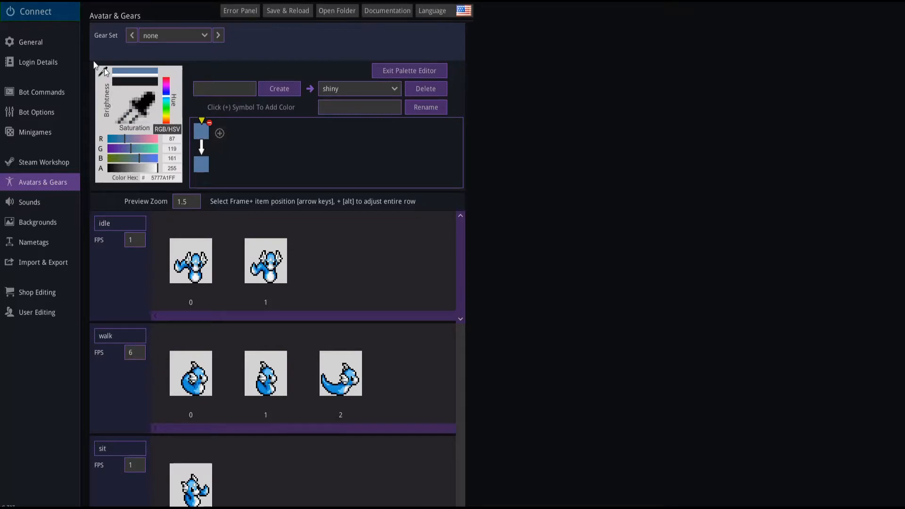
pyautogui.click(103, 68)
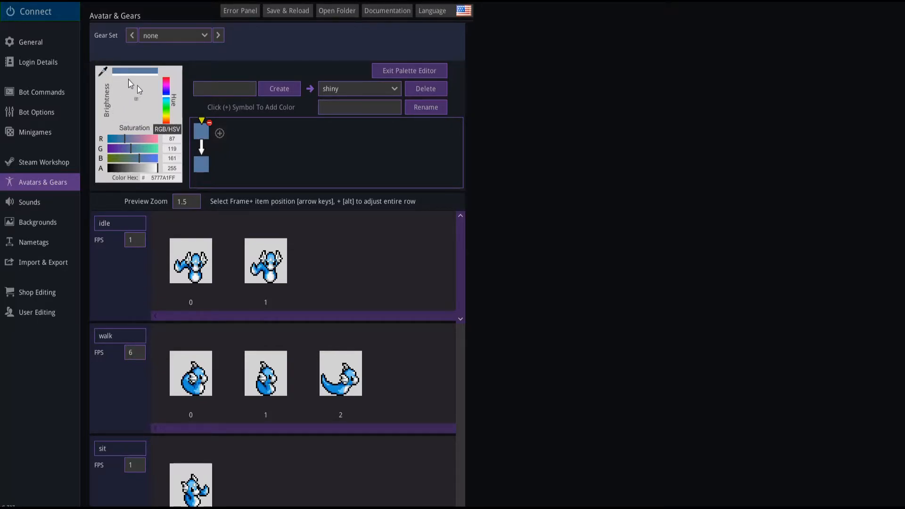
pyautogui.click(196, 264)
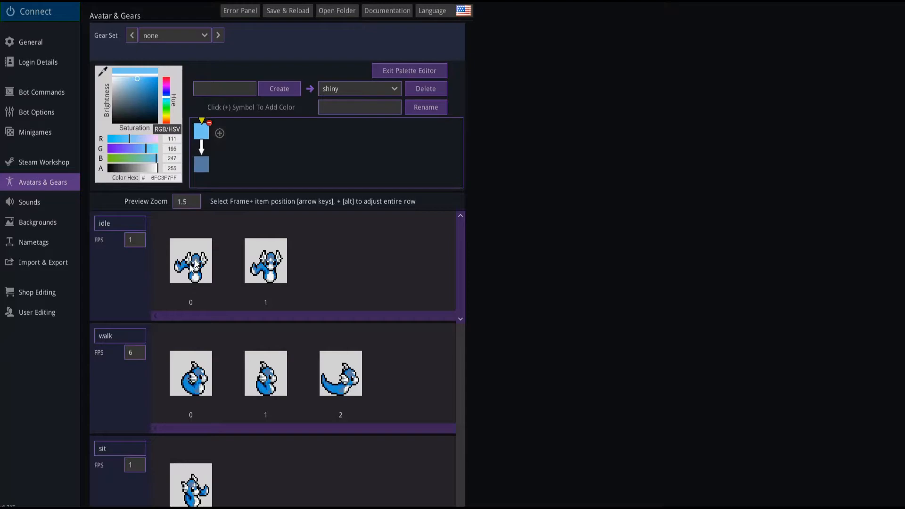
# Set the replacement for light blue in the shiny palette to magenta, about DE0AD0FF.
pyautogui.click(205, 169)
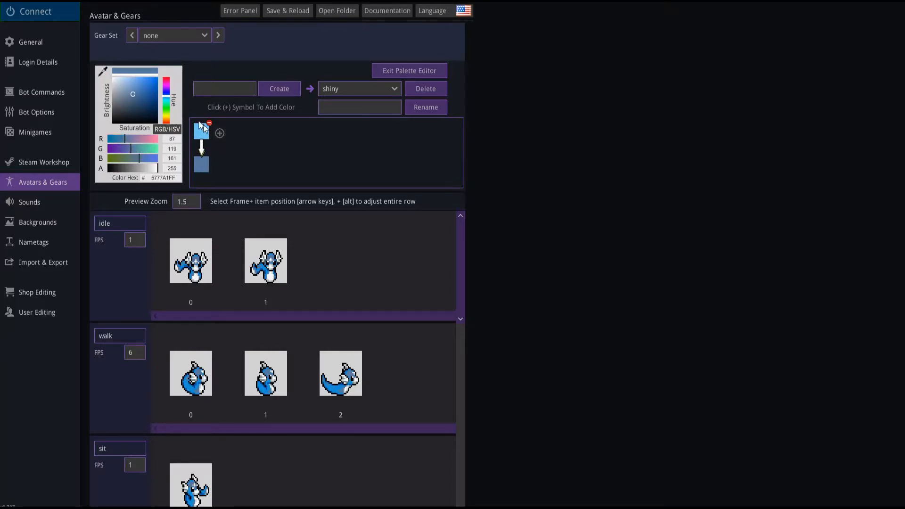
pyautogui.click(203, 124)
pyautogui.click(198, 166)
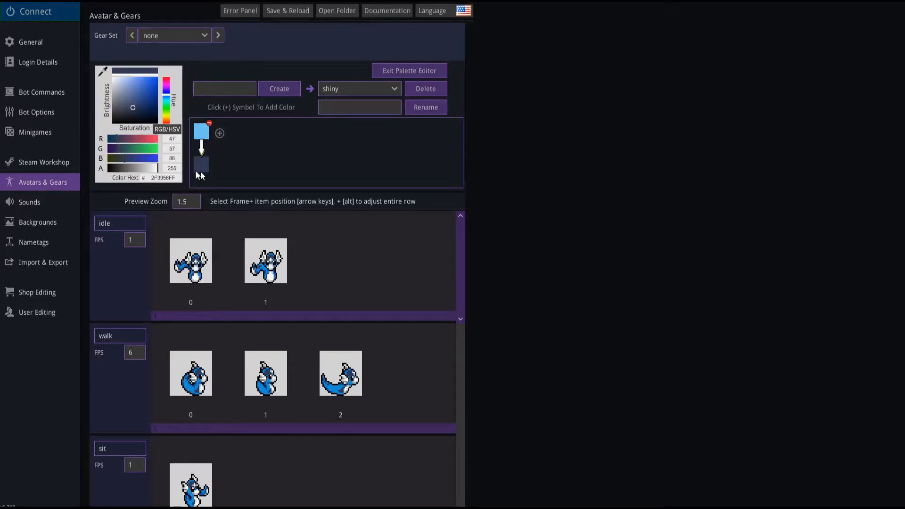
pyautogui.click(165, 85)
pyautogui.moveTo(136, 95)
pyautogui.mouseDown()
pyautogui.moveTo(145, 81)
pyautogui.moveTo(149, 89)
pyautogui.moveTo(145, 79)
pyautogui.moveTo(155, 83)
pyautogui.mouseUp()
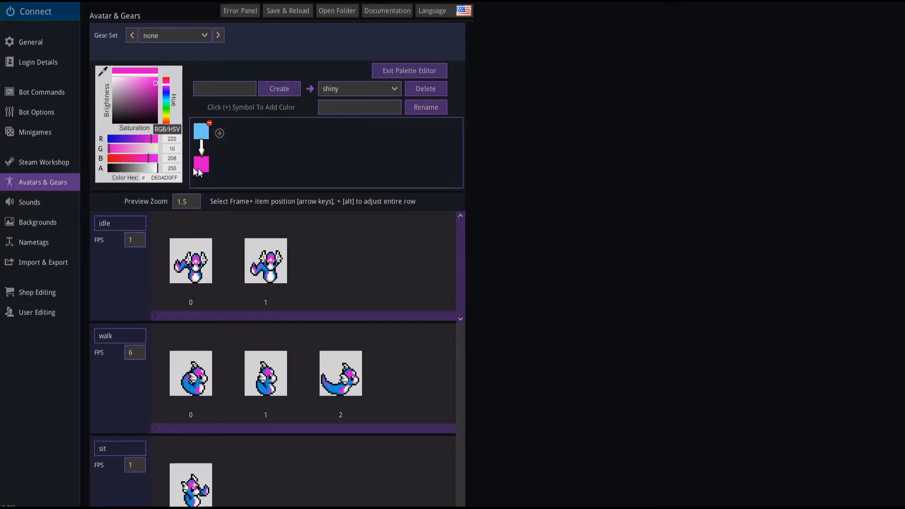
# Add a second shiny colour swap that replaces the sprite's medium blue 1390DDFF with light pink, about F771EEFF.
pyautogui.click(219, 133)
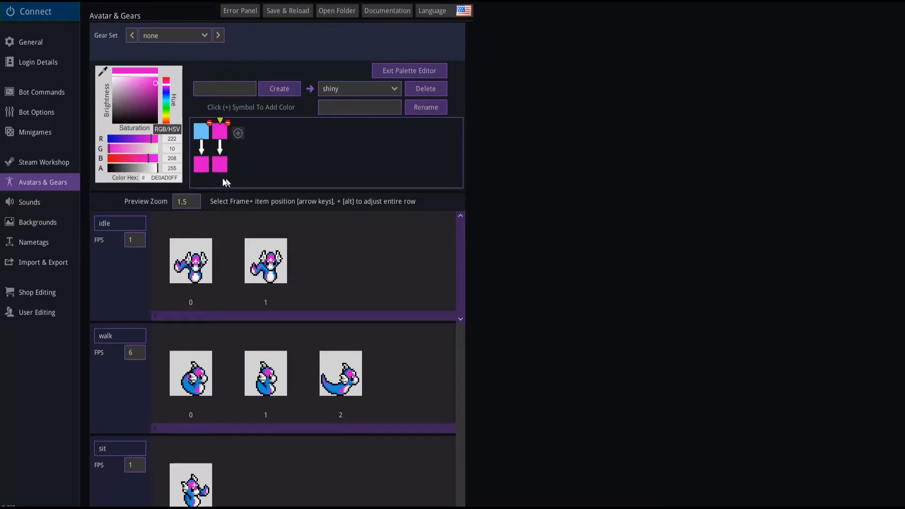
pyautogui.click(105, 73)
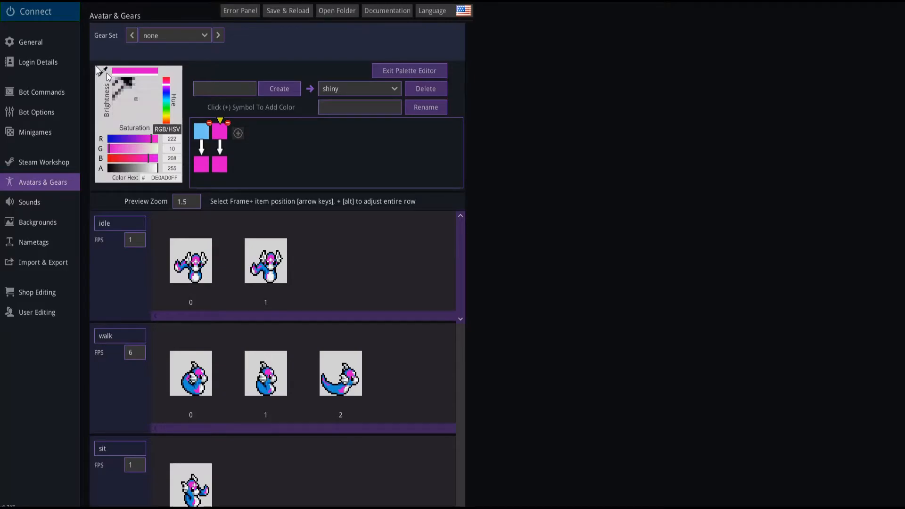
pyautogui.click(200, 272)
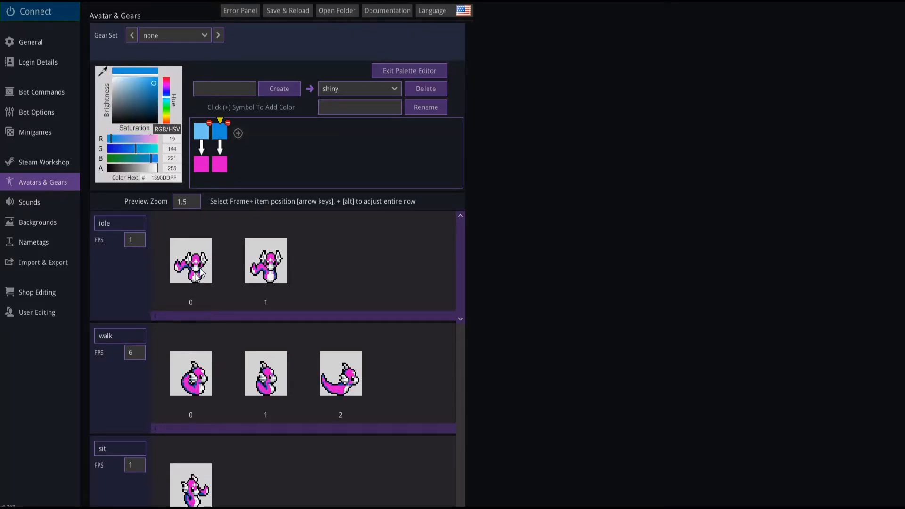
pyautogui.click(219, 164)
pyautogui.moveTo(146, 80); pyautogui.dragTo(136, 78)
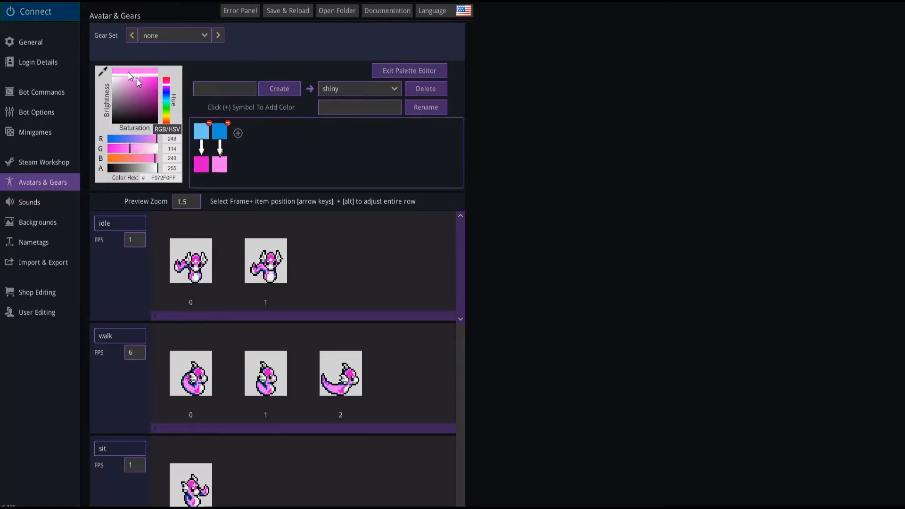
# Add a third shiny colour swap that replaces the sprite's dark blue 0057AAFF with dark purple, about 72036BFF.
pyautogui.click(239, 133)
pyautogui.click(103, 72)
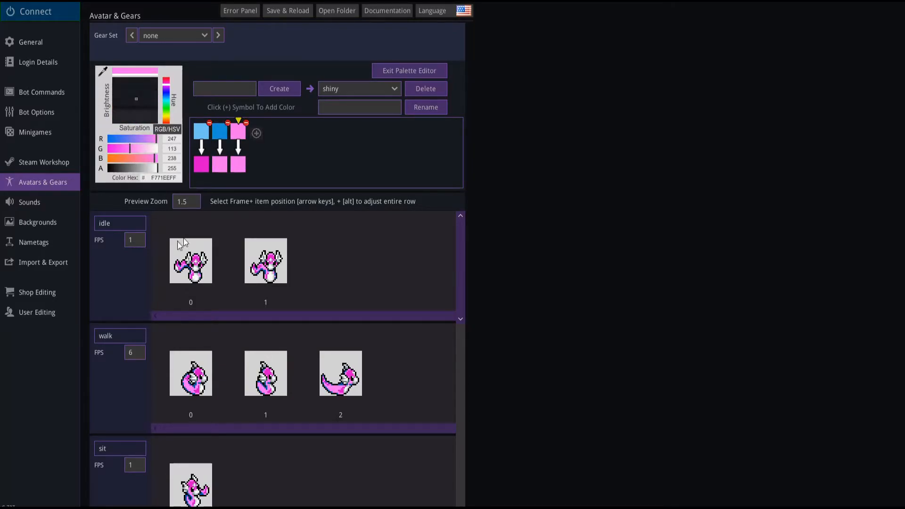
pyautogui.click(182, 272)
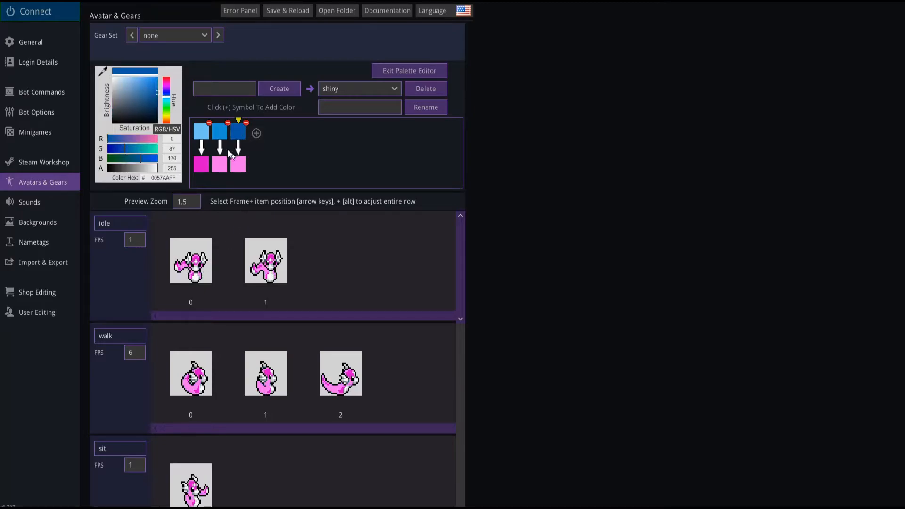
pyautogui.click(238, 164)
pyautogui.click(149, 98)
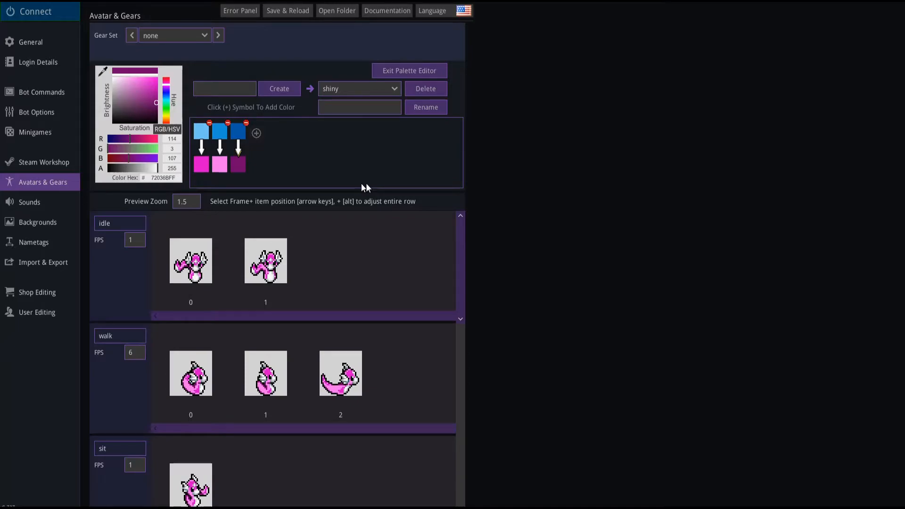
# Create another palette named "valentine" and select it for editing.
pyautogui.click(238, 85)
pyautogui.write('valentine')
pyautogui.click(282, 84)
pyautogui.click(386, 85)
pyautogui.click(361, 106)
pyautogui.click(367, 89)
pyautogui.click(353, 102)
pyautogui.click(357, 90)
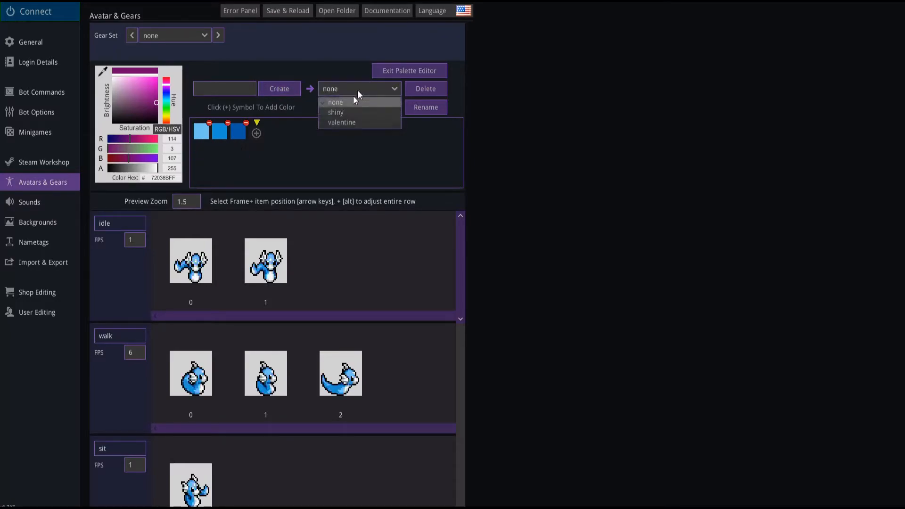
pyautogui.click(341, 122)
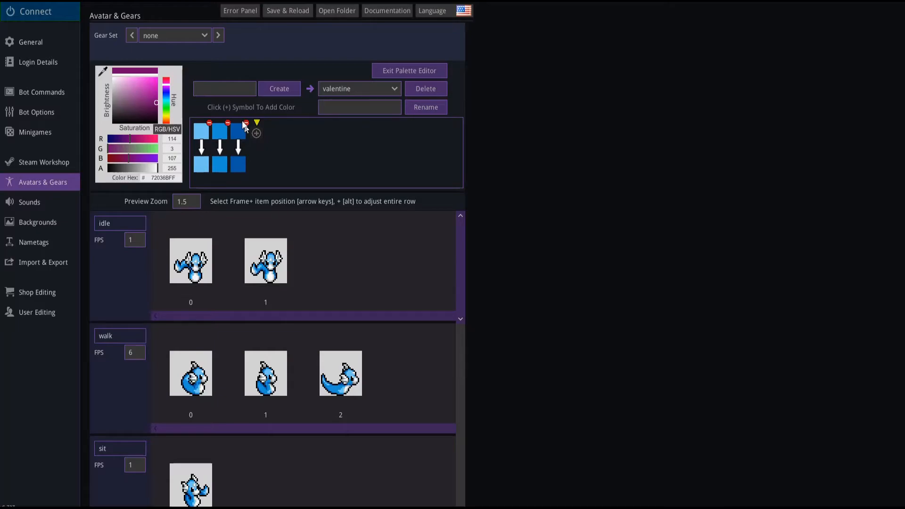
# Set the valentine replacements for light blue to red, about BA082CFF, and for medium blue to pink, about F151B1FF.
pyautogui.click(202, 165)
pyautogui.moveTo(164, 91)
pyautogui.mouseDown()
pyautogui.moveTo(165, 77)
pyautogui.moveTo(137, 94)
pyautogui.moveTo(155, 89)
pyautogui.mouseUp()
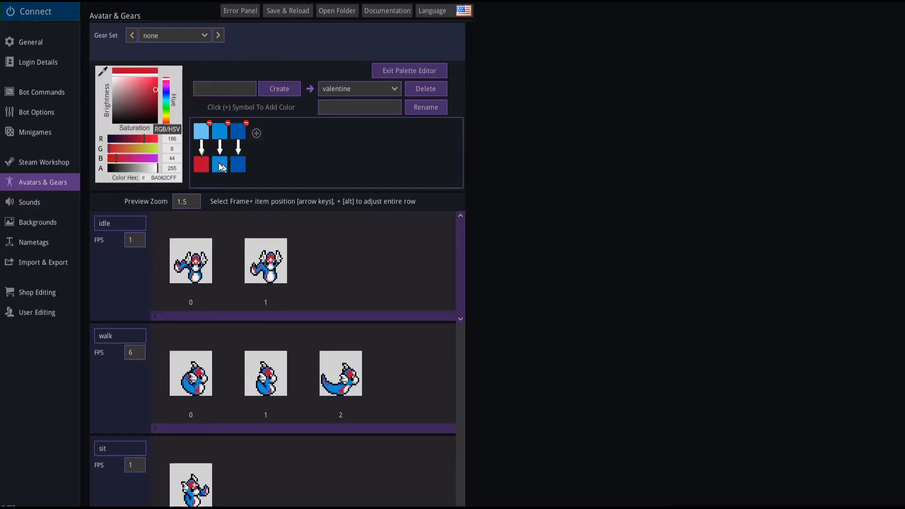
pyautogui.click(219, 164)
pyautogui.click(166, 82)
pyautogui.moveTo(146, 80)
pyautogui.mouseDown()
pyautogui.moveTo(137, 86)
pyautogui.moveTo(142, 79)
pyautogui.mouseUp()
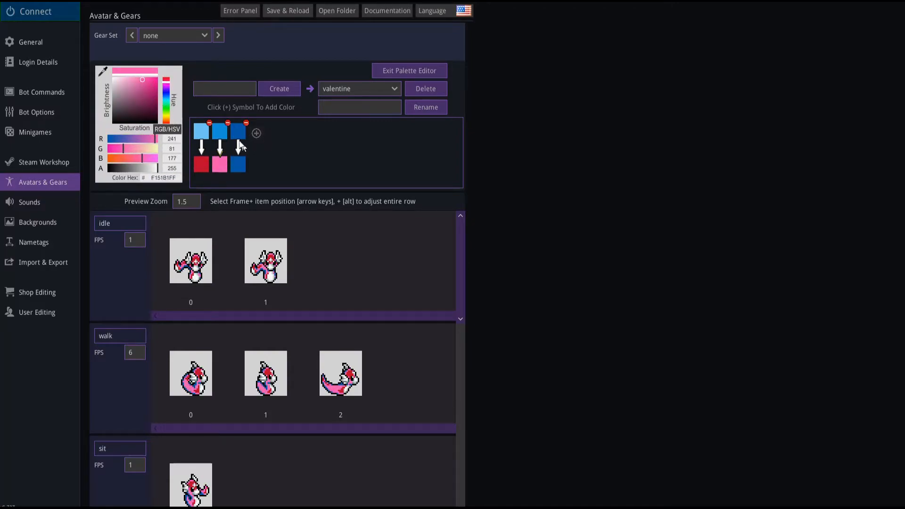
# Set the valentine replacement for dark blue to deep pink, about DE0C6EFF.
pyautogui.click(238, 165)
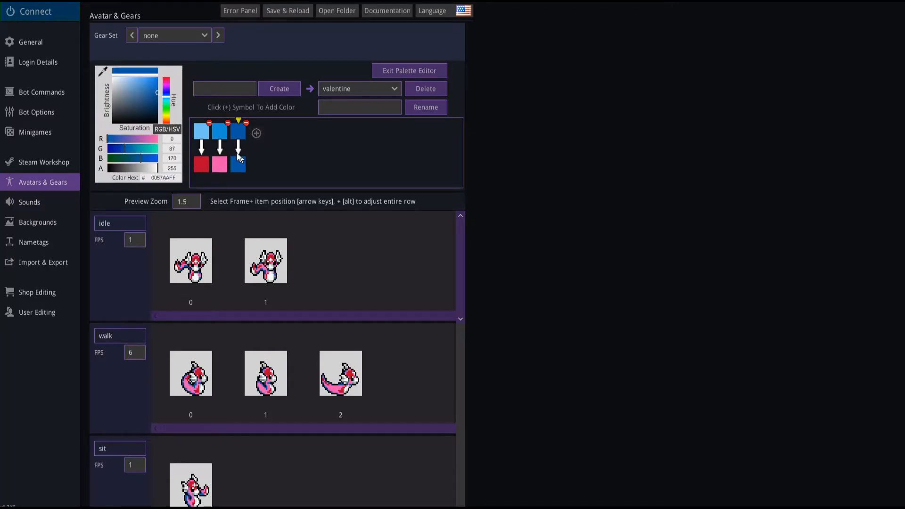
pyautogui.click(166, 82)
pyautogui.click(155, 83)
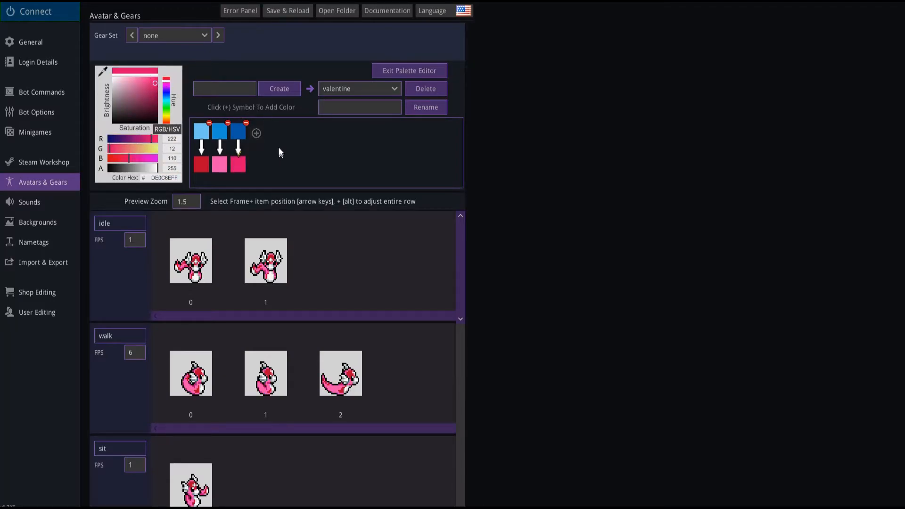
# Add a fourth valentine colour swap that replaces the sprite's white F7F7F7FF with soft pink, about F77EB6FF.
pyautogui.click(257, 132)
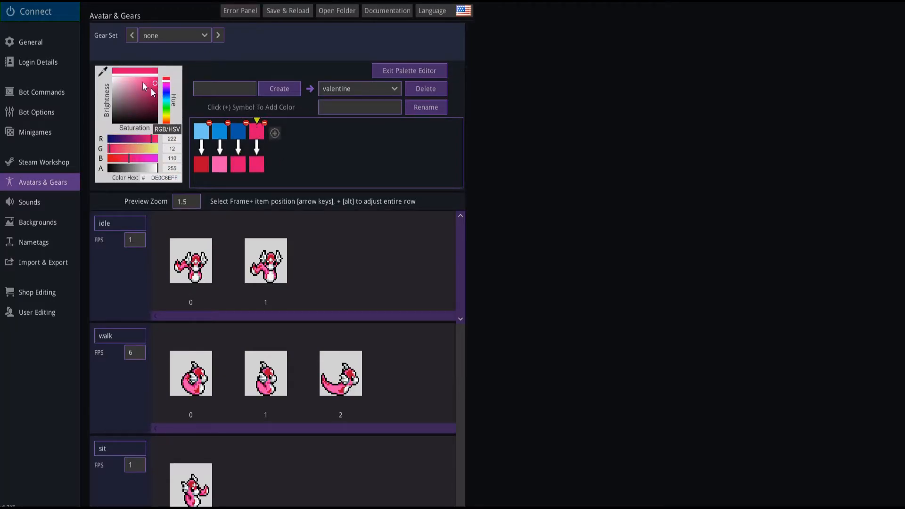
pyautogui.click(104, 72)
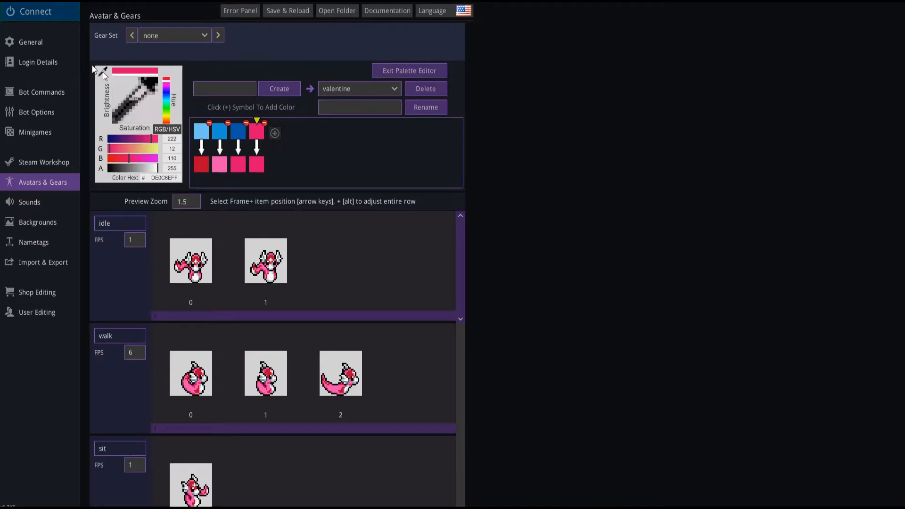
pyautogui.click(268, 281)
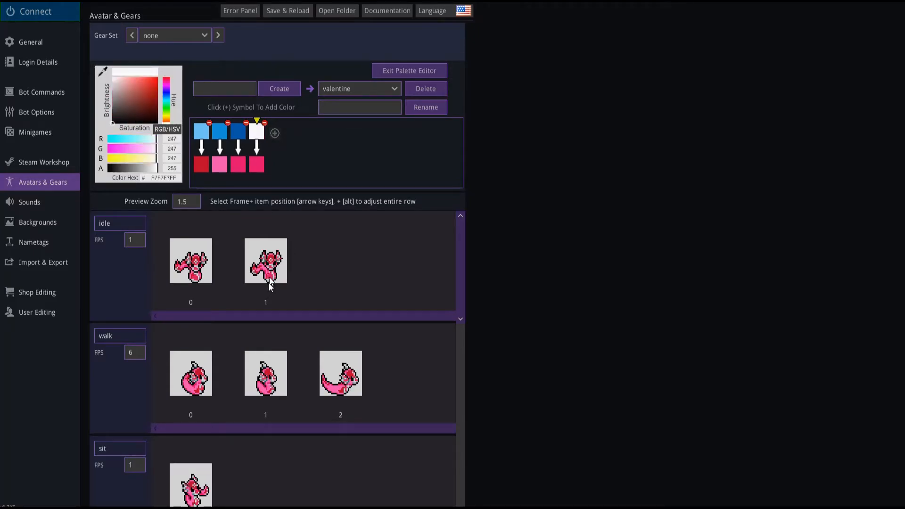
pyautogui.click(258, 169)
pyautogui.click(134, 78)
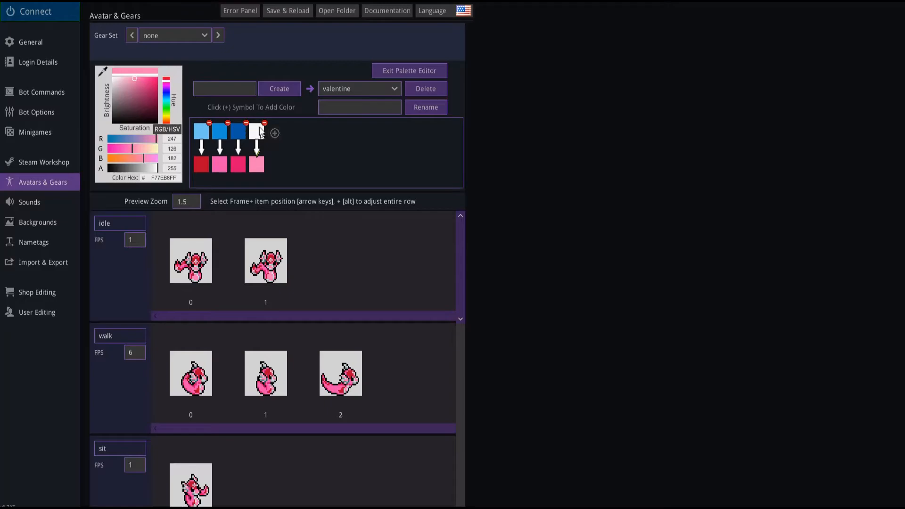
# Add a fifth valentine colour swap that replaces the sprite's light grey CCD4D4FF with dark crimson, about A60752FF.
pyautogui.click(275, 133)
pyautogui.click(102, 72)
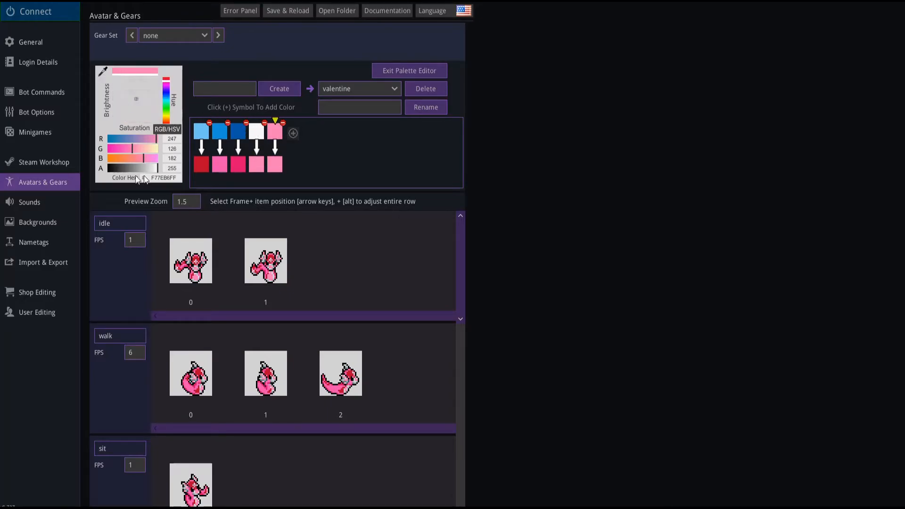
pyautogui.click(193, 281)
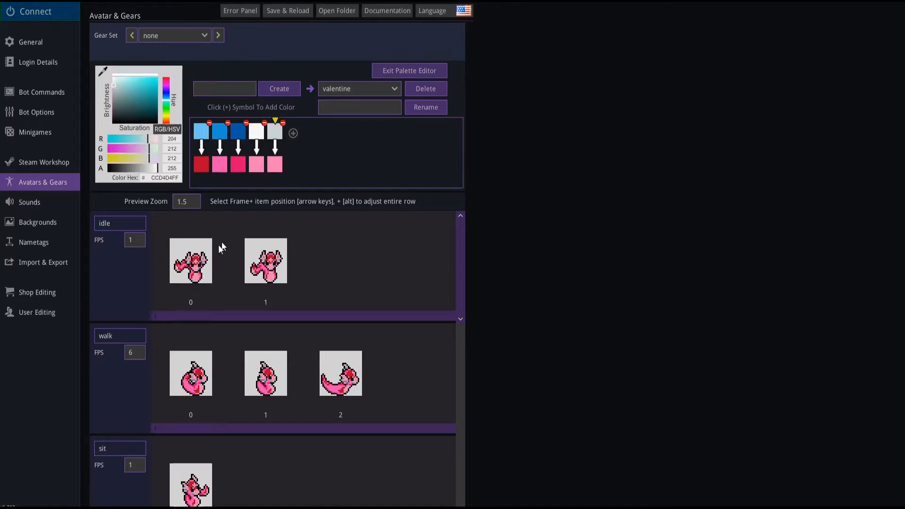
pyautogui.click(280, 166)
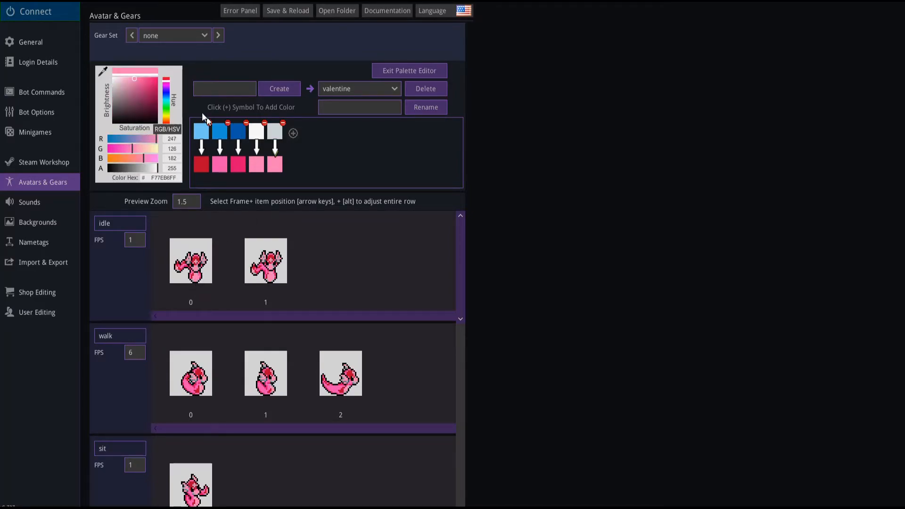
pyautogui.click(146, 92)
pyautogui.click(148, 100)
pyautogui.moveTo(129, 92); pyautogui.dragTo(156, 93)
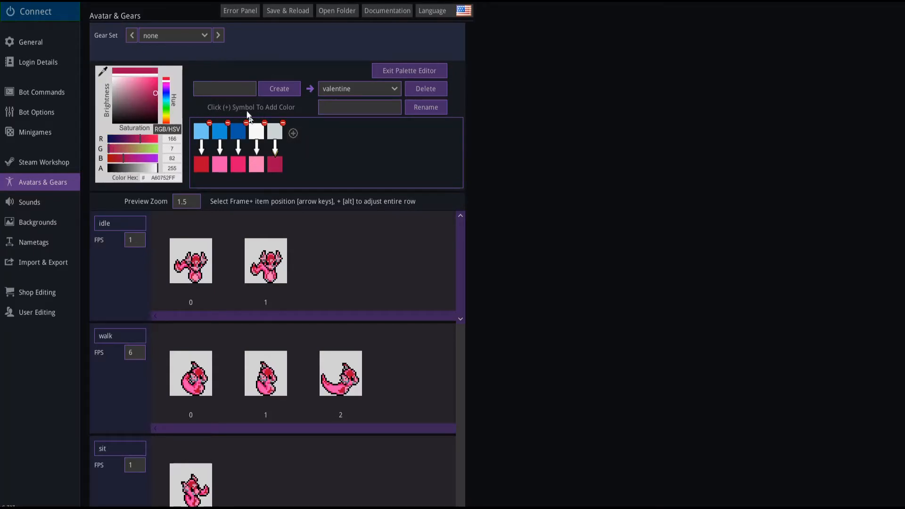
# Add a sixth valentine colour swap that replaces the sprite's dark slate 38575FFF with near-black, about 1C1C1DFF.
pyautogui.click(292, 133)
pyautogui.click(103, 73)
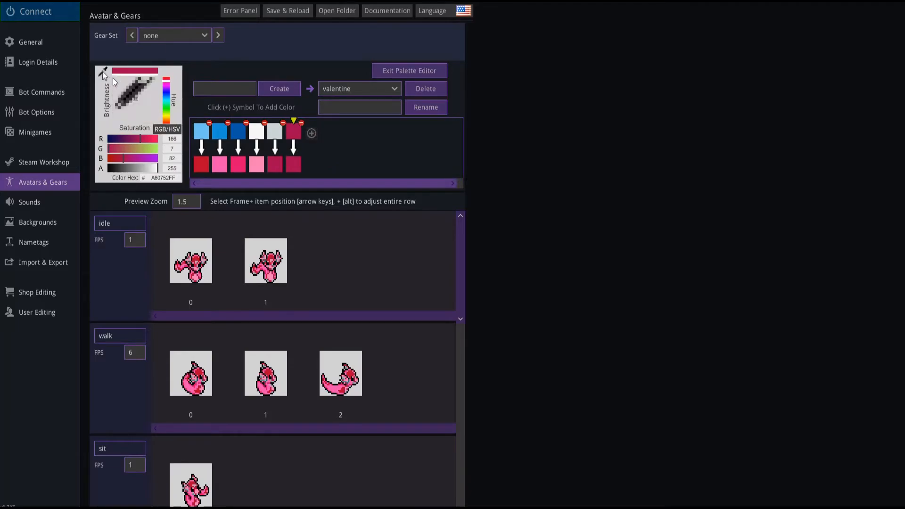
pyautogui.click(190, 266)
pyautogui.click(294, 164)
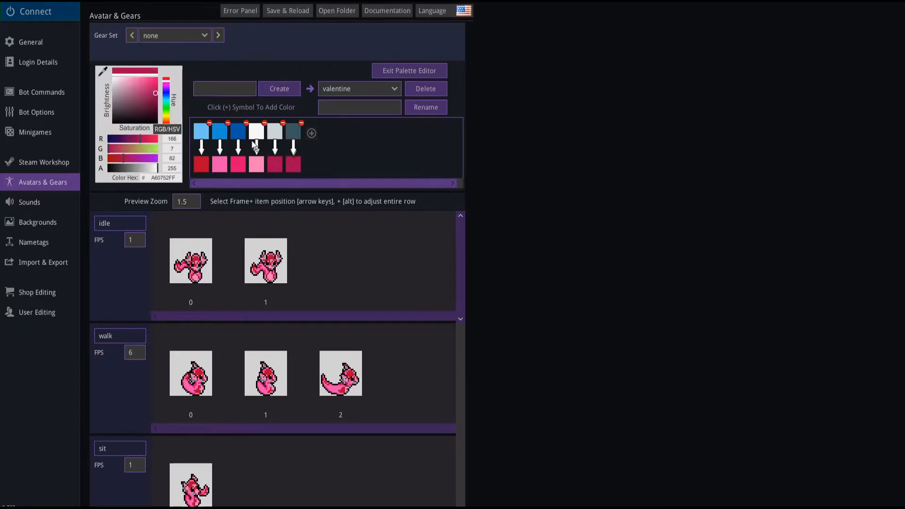
pyautogui.click(151, 122)
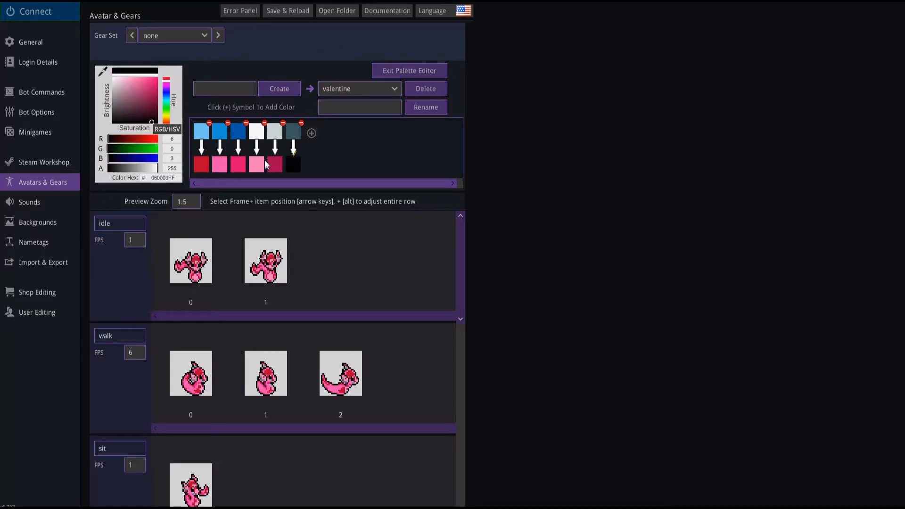
pyautogui.click(103, 71)
# Add a seventh valentine colour swap that replaces the sprite's grey A1AAB2FF with black 000000FF.
pyautogui.click(312, 135)
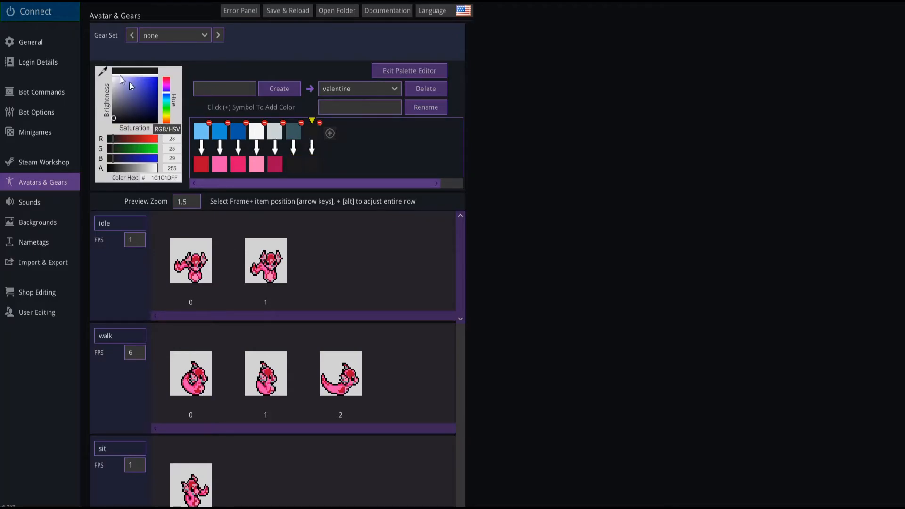
pyautogui.click(103, 73)
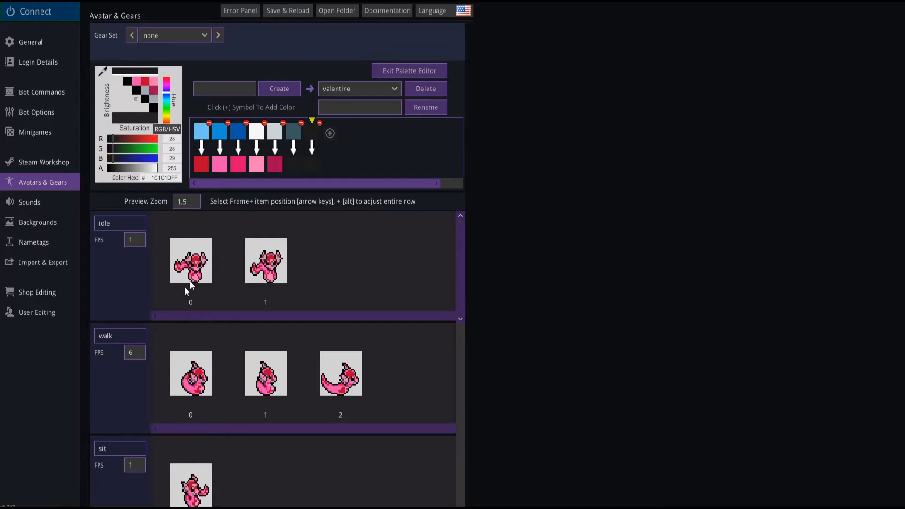
pyautogui.click(186, 285)
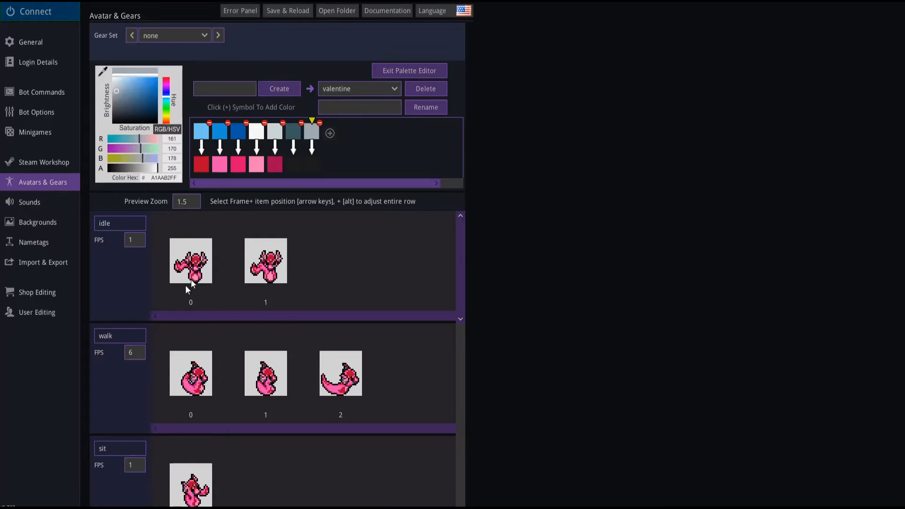
pyautogui.click(315, 156)
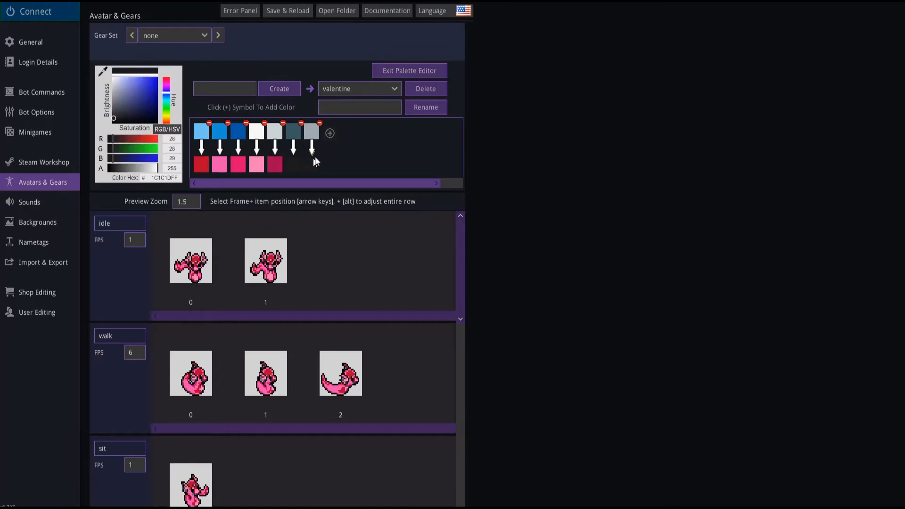
pyautogui.click(156, 130)
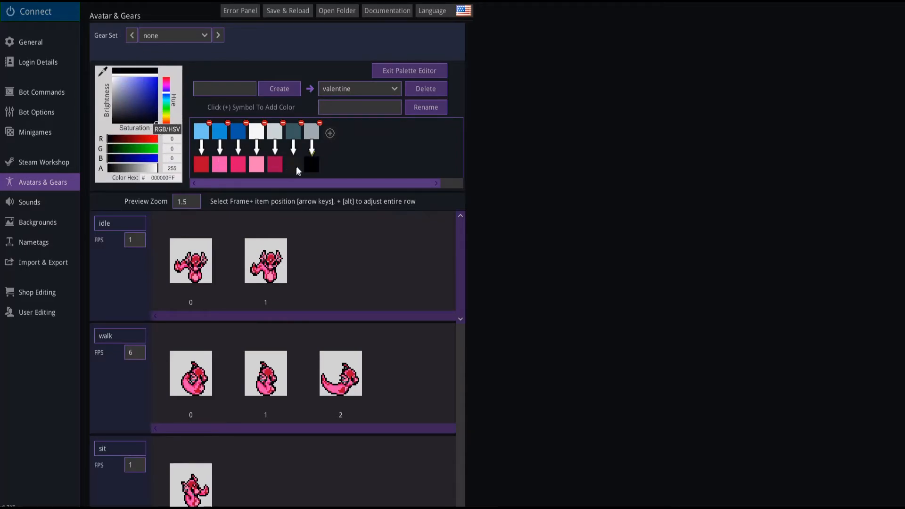
# Darken the valentine replacement for dark slate to about 000011FF.
pyautogui.click(299, 165)
pyautogui.click(155, 120)
pyautogui.click(157, 120)
# Add an eighth valentine colour swap that replaces the sprite's slate grey 6F8088FF with black 000000FF.
pyautogui.click(330, 134)
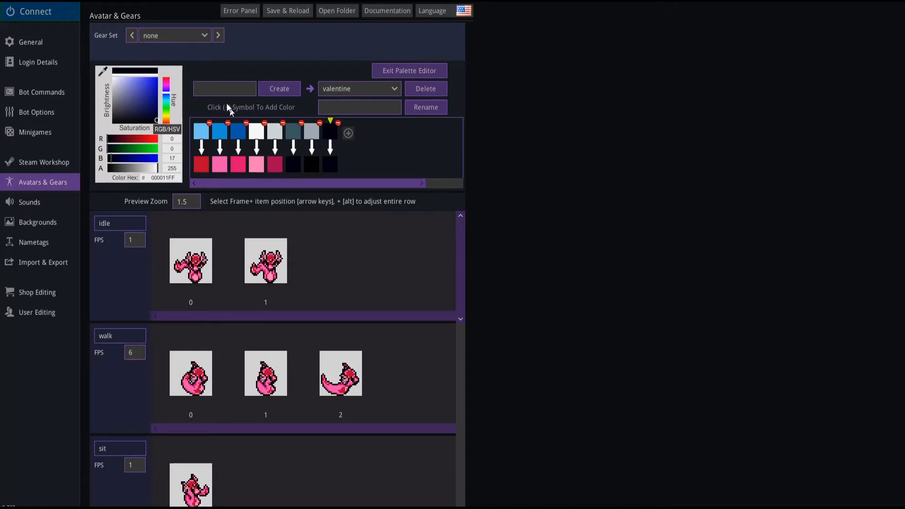
pyautogui.click(103, 71)
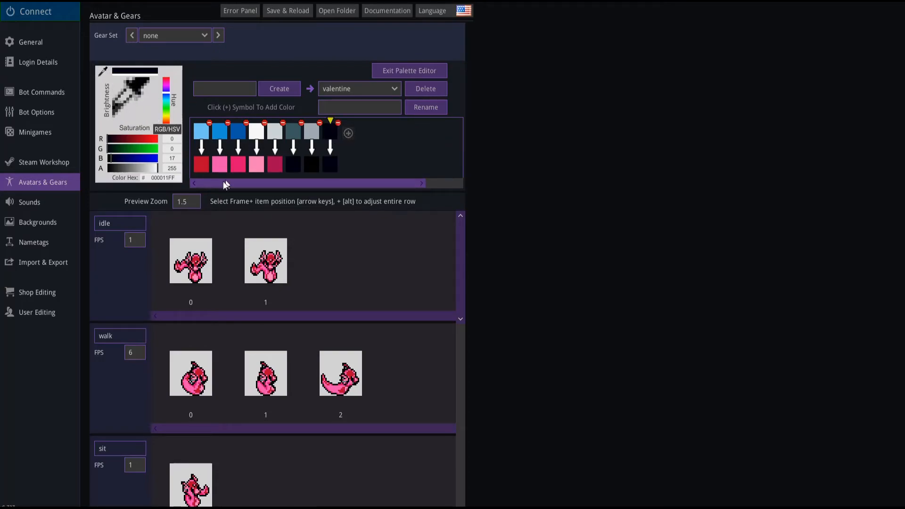
pyautogui.click(262, 260)
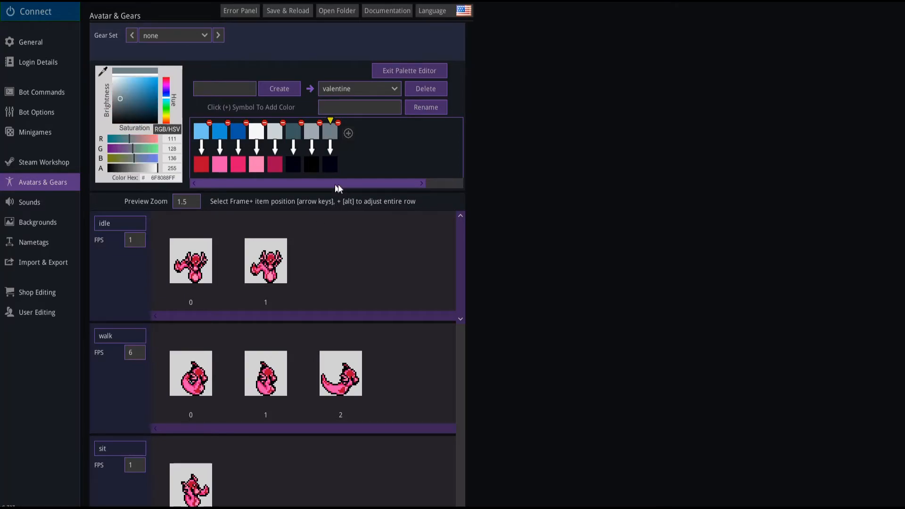
pyautogui.click(337, 169)
pyautogui.click(137, 125)
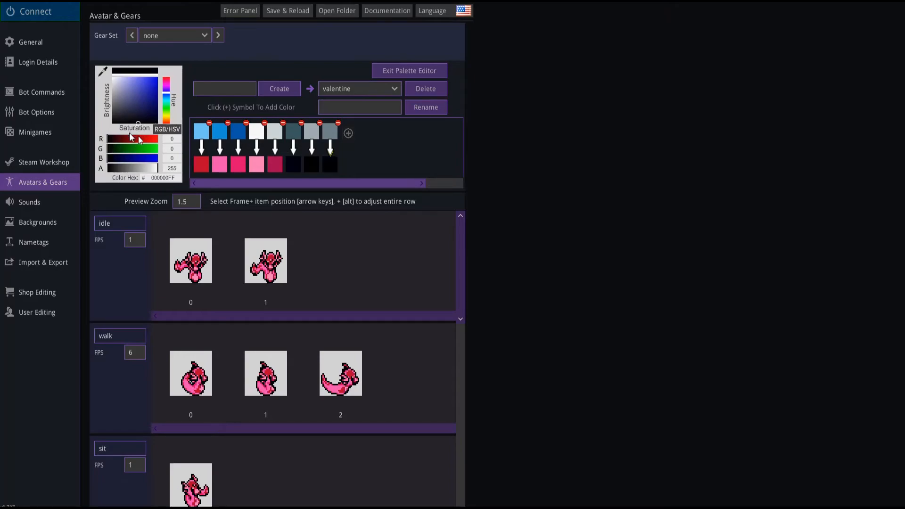
pyautogui.click(299, 167)
# Create a new palette named christmas.
pyautogui.click(217, 87)
pyautogui.write('christamas')
pyautogui.click(277, 89)
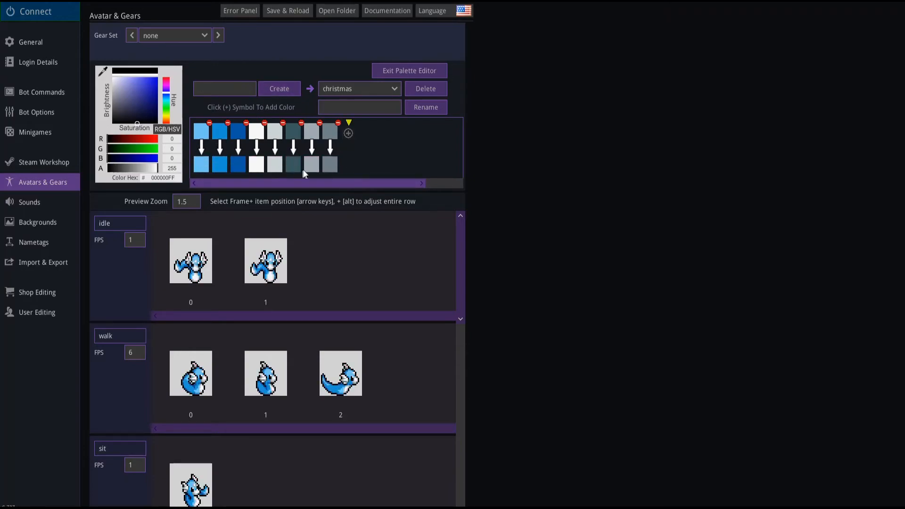
# Compare the shiny and valentine palettes on the sprite, then return to the christmas palette.
pyautogui.click(361, 88)
pyautogui.click(361, 89)
pyautogui.click(360, 88)
pyautogui.click(337, 123)
pyautogui.click(358, 89)
pyautogui.click(349, 131)
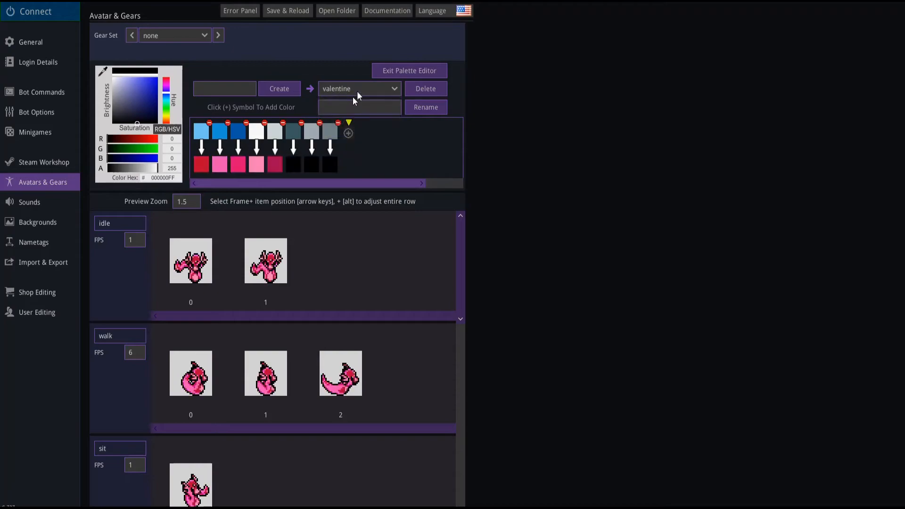
pyautogui.click(362, 87)
pyautogui.click(353, 112)
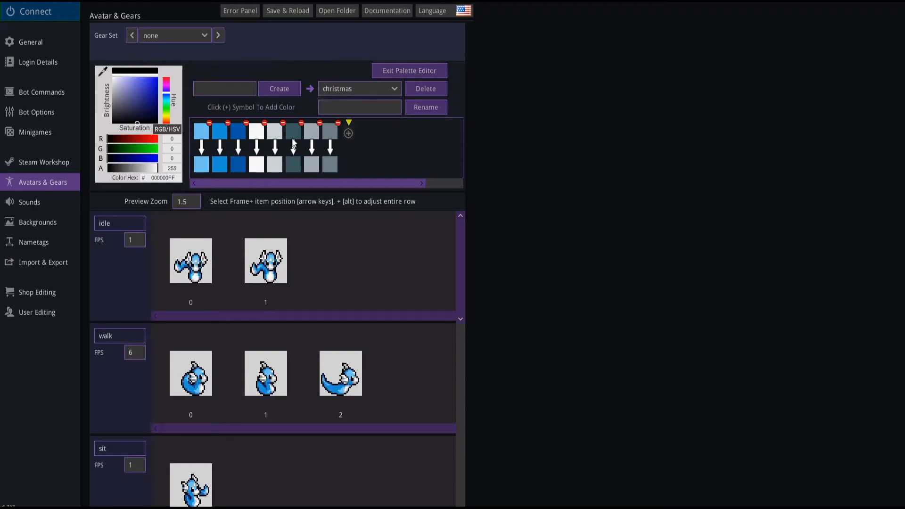
# Set the christmas replacements for light blue to dark green and for medium blue to red, about F40B2AFF.
pyautogui.click(202, 163)
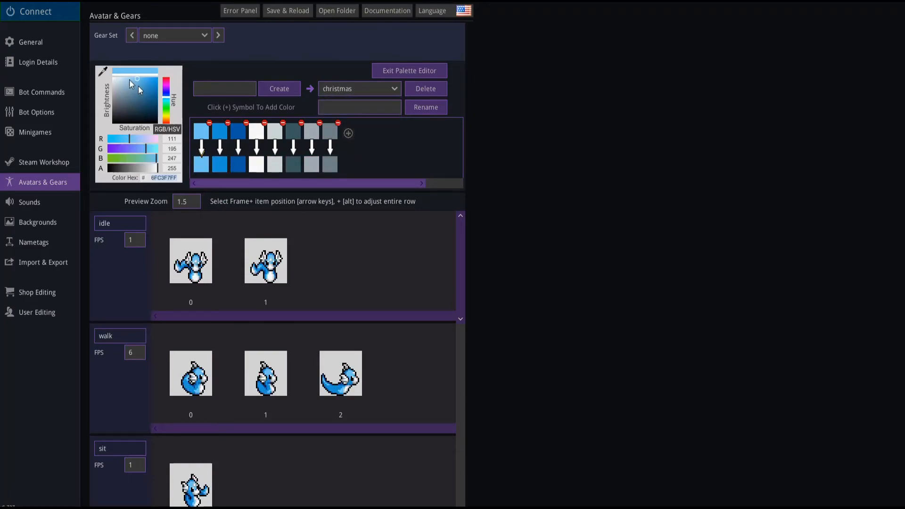
pyautogui.moveTo(168, 103)
pyautogui.mouseDown()
pyautogui.moveTo(148, 109)
pyautogui.moveTo(145, 97)
pyautogui.moveTo(148, 81)
pyautogui.moveTo(166, 77)
pyautogui.mouseUp()
pyautogui.click(217, 165)
pyautogui.click(166, 80)
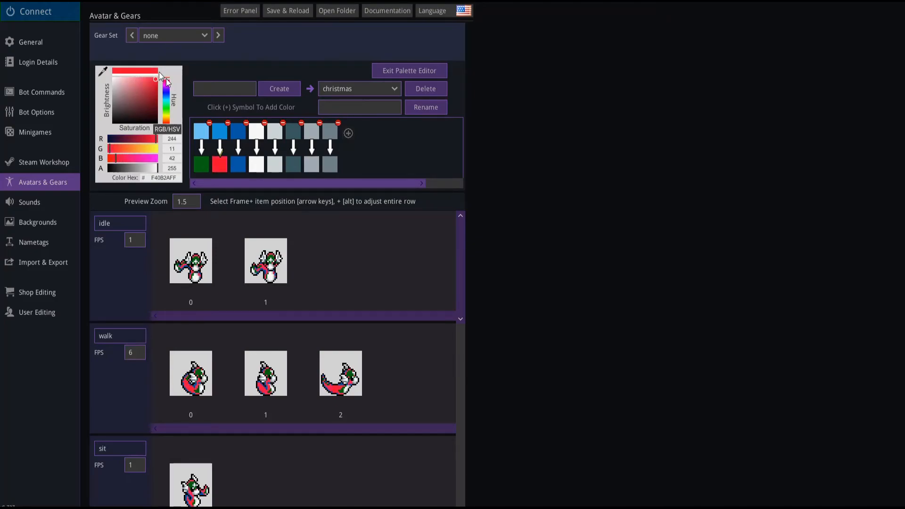
# Set the christmas replacement for dark blue to white, sampling the colour with the eyedropper.
pyautogui.click(238, 163)
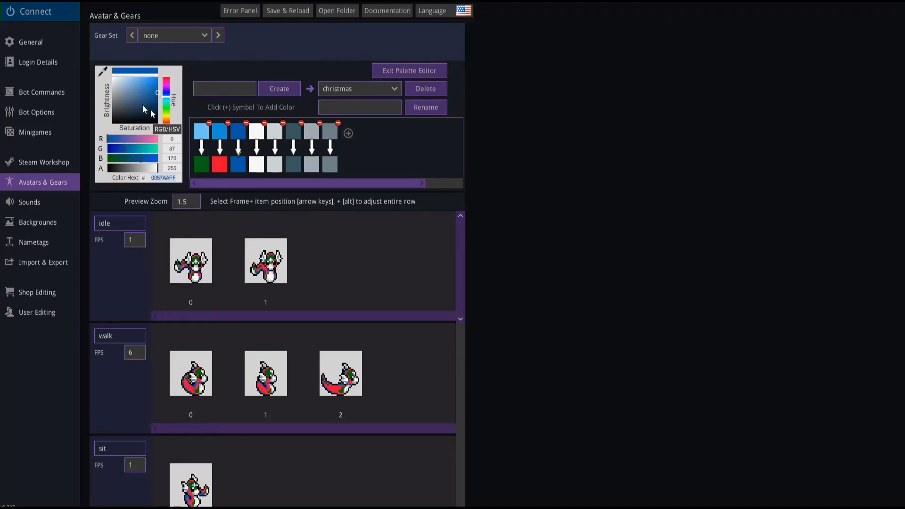
pyautogui.click(103, 72)
# Set the christmas replacement for the sprite's white F7F7F7FF to dark green.
pyautogui.click(258, 166)
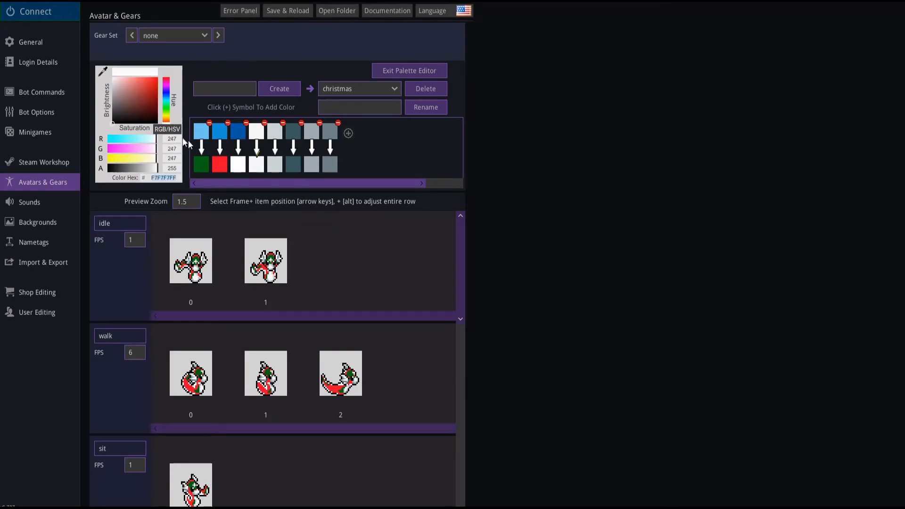
pyautogui.moveTo(148, 112)
pyautogui.mouseDown()
pyautogui.moveTo(160, 121)
pyautogui.moveTo(165, 108)
pyautogui.mouseUp()
pyautogui.click(165, 112)
pyautogui.click(152, 108)
pyautogui.click(151, 111)
# Set the christmas replacement for light grey CCD4D4FF to red, about E00003FF.
pyautogui.click(275, 165)
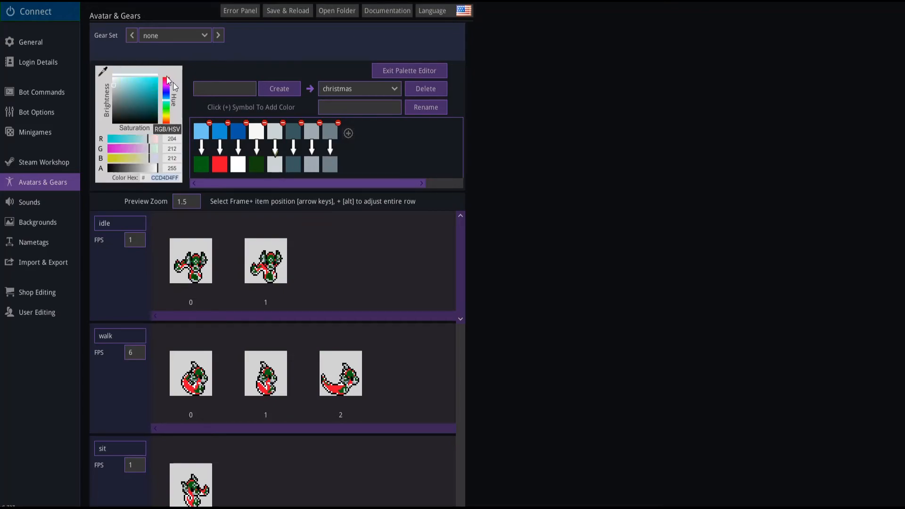
pyautogui.click(165, 80)
pyautogui.click(151, 82)
pyautogui.moveTo(149, 78); pyautogui.dragTo(159, 83)
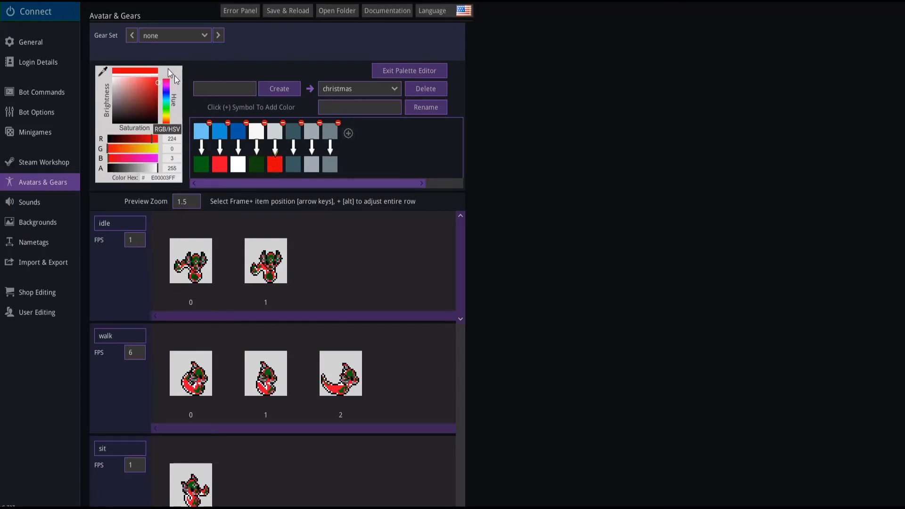
# Set the christmas replacements for dark slate 38575FFF to near-black and for grey A1AAB2FF to a very pale blue.
pyautogui.click(289, 163)
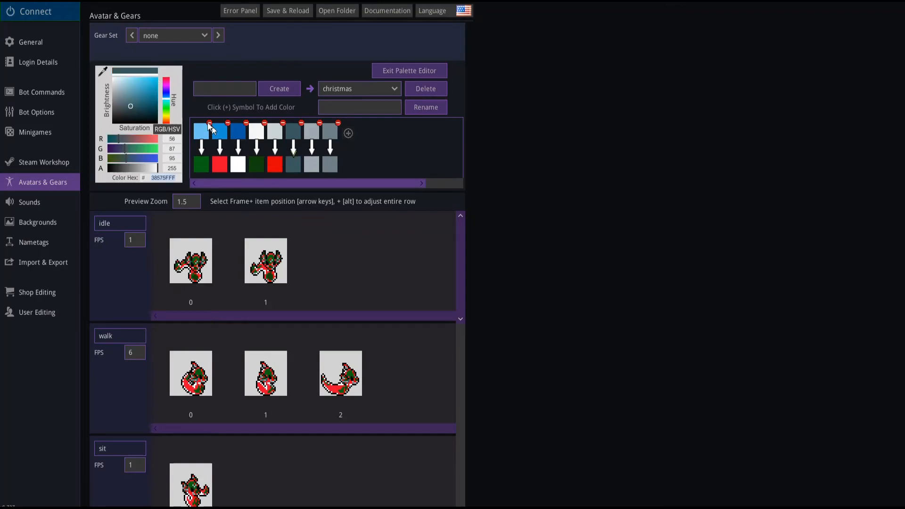
pyautogui.click(157, 120)
pyautogui.click(312, 165)
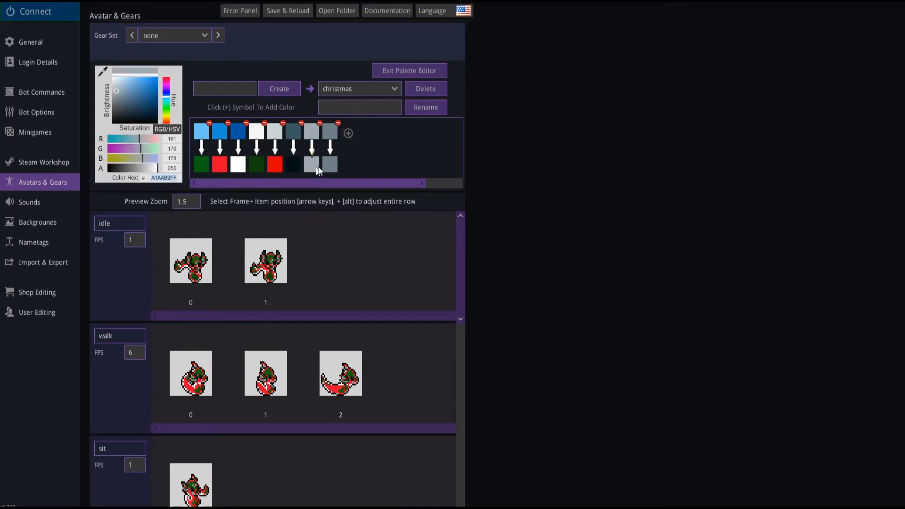
pyautogui.moveTo(117, 83); pyautogui.dragTo(120, 76)
# Set the christmas replacement for slate grey 6F8088FF to red, about EE002FFF.
pyautogui.click(329, 163)
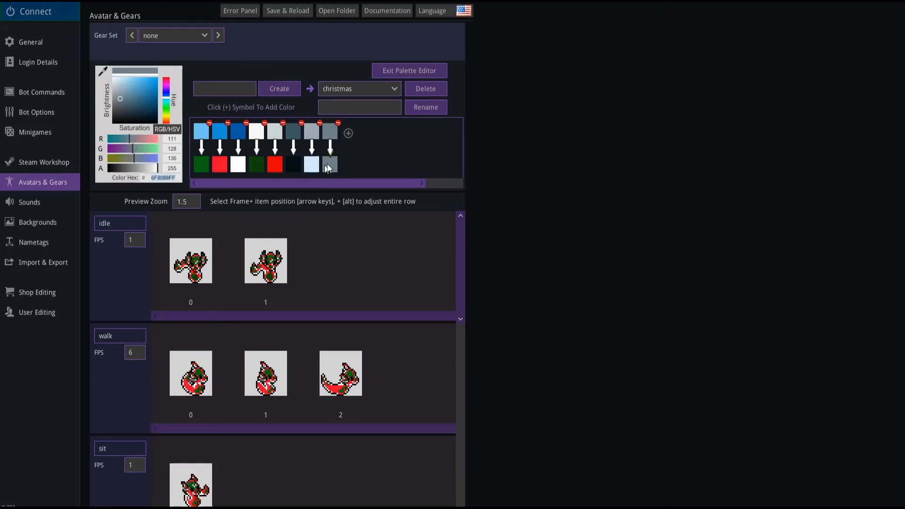
pyautogui.click(166, 78)
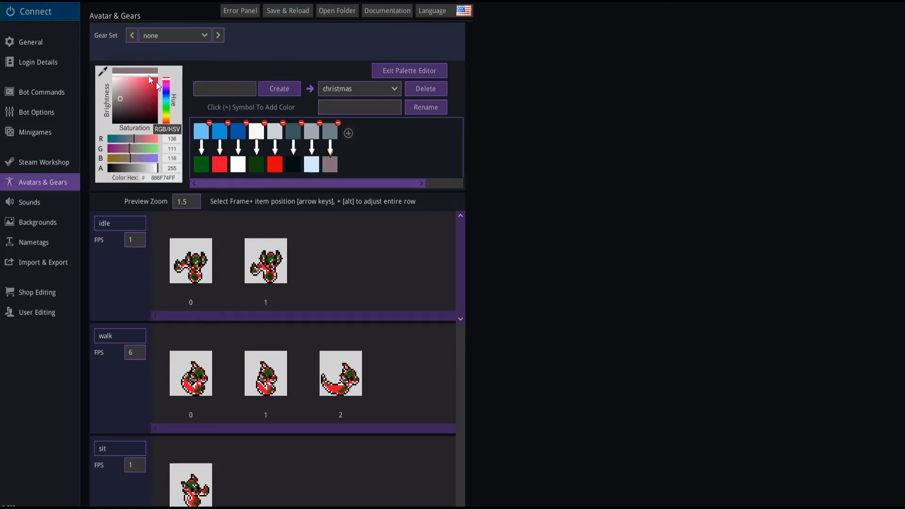
pyautogui.moveTo(156, 82); pyautogui.dragTo(159, 80)
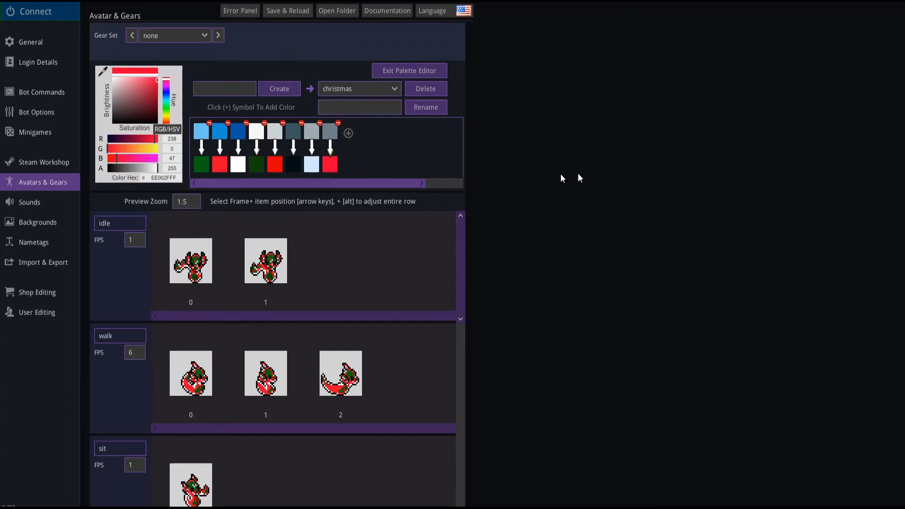
# Change the christmas replacement for the sprite's white to near-white, about FCFCFCFF.
pyautogui.click(256, 163)
pyautogui.moveTo(118, 76); pyautogui.dragTo(101, 78)
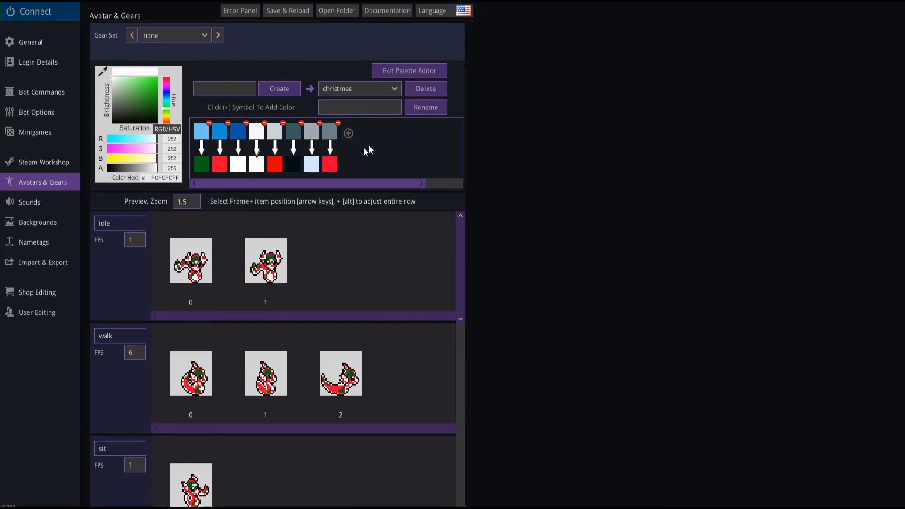
# Preview the shiny, valentine and christmas palettes on the sprite one after another to compare them.
pyautogui.click(380, 89)
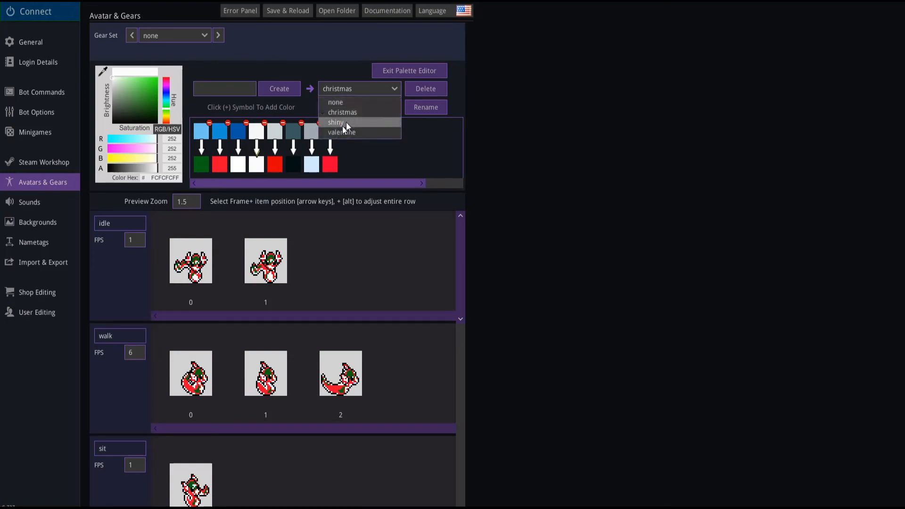
pyautogui.click(346, 122)
pyautogui.click(375, 86)
pyautogui.click(346, 132)
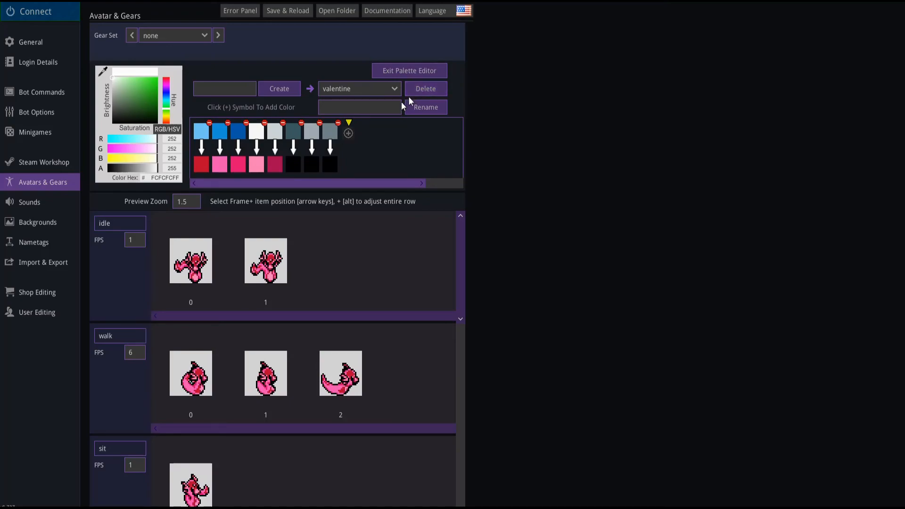
pyautogui.moveTo(467, 235); pyautogui.dragTo(472, 184)
pyautogui.click(338, 90)
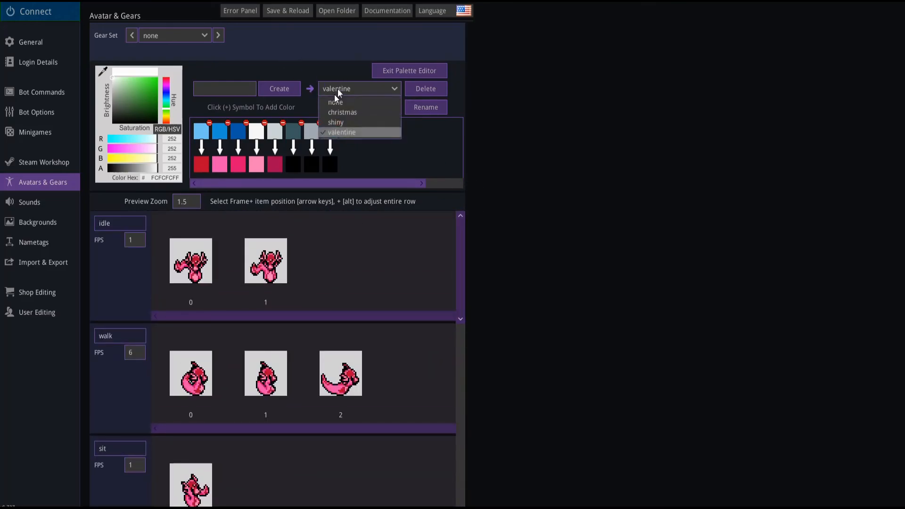
pyautogui.click(358, 112)
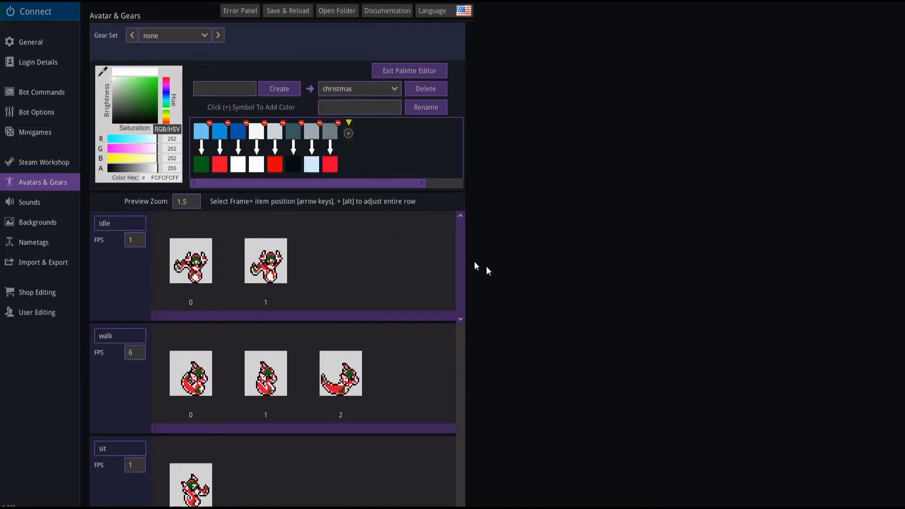
pyautogui.moveTo(469, 274); pyautogui.dragTo(462, 171)
# Select the shiny palette for the sprite preview and exit the palette editor.
pyautogui.click(347, 86)
pyautogui.click(347, 125)
pyautogui.moveTo(463, 234); pyautogui.dragTo(516, 219)
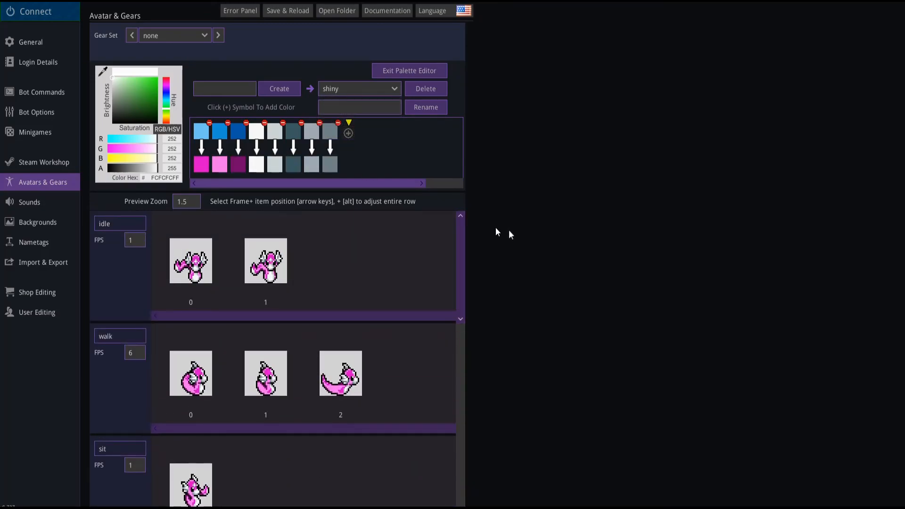
pyautogui.click(410, 73)
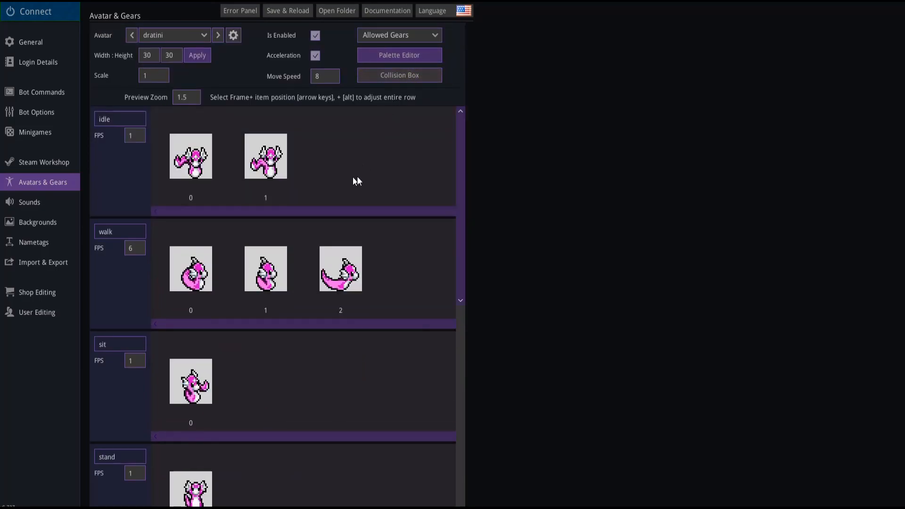